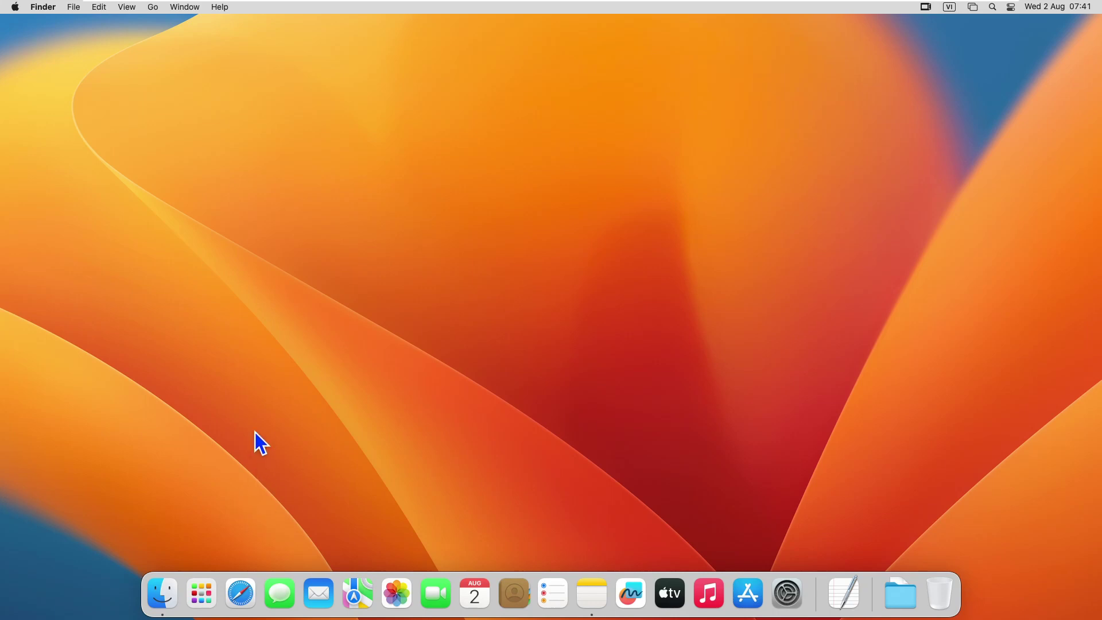
click(240, 597)
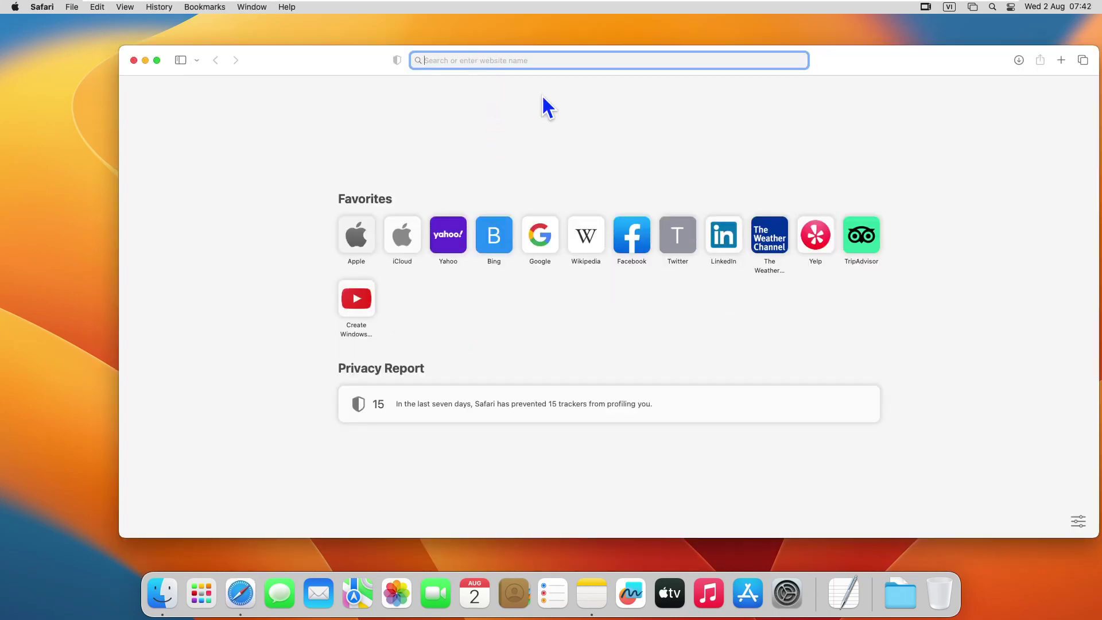
text(tea)
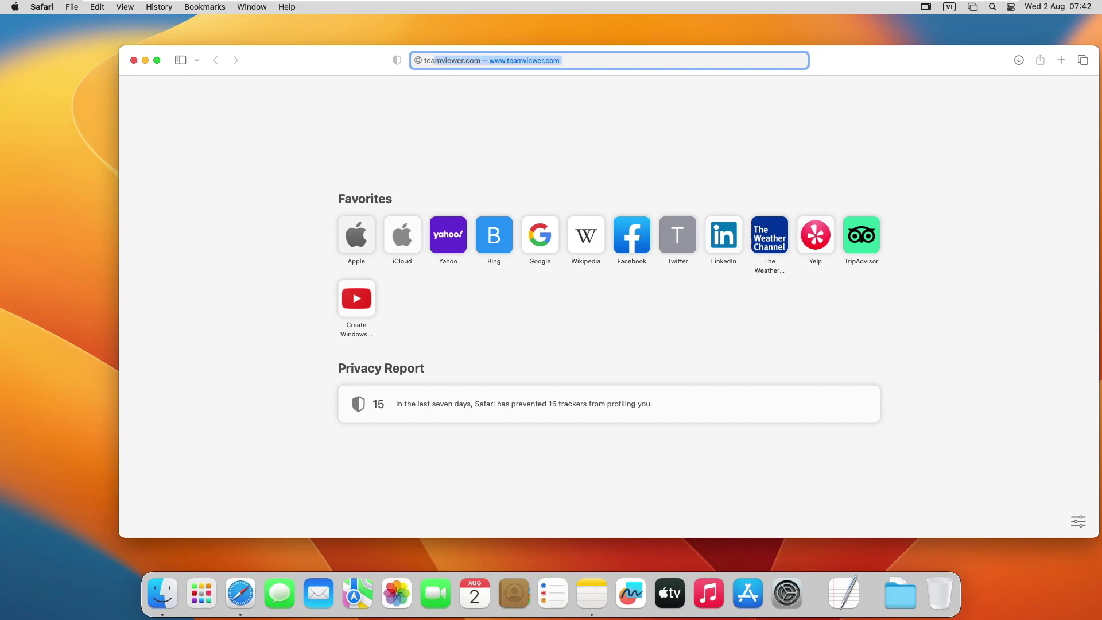
text(mvie)
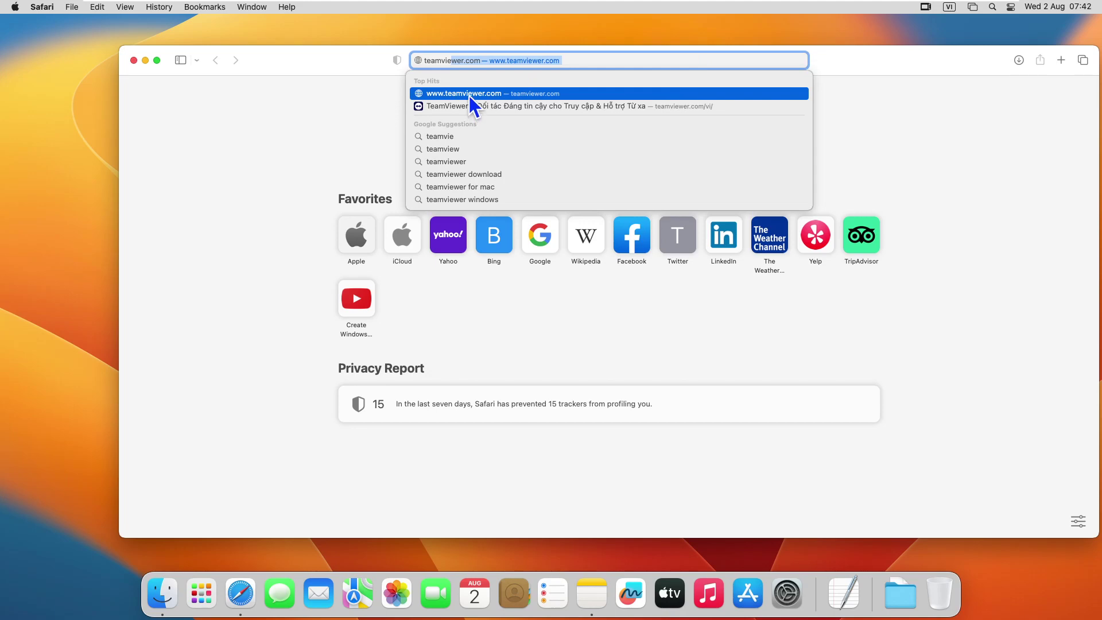
click(490, 96)
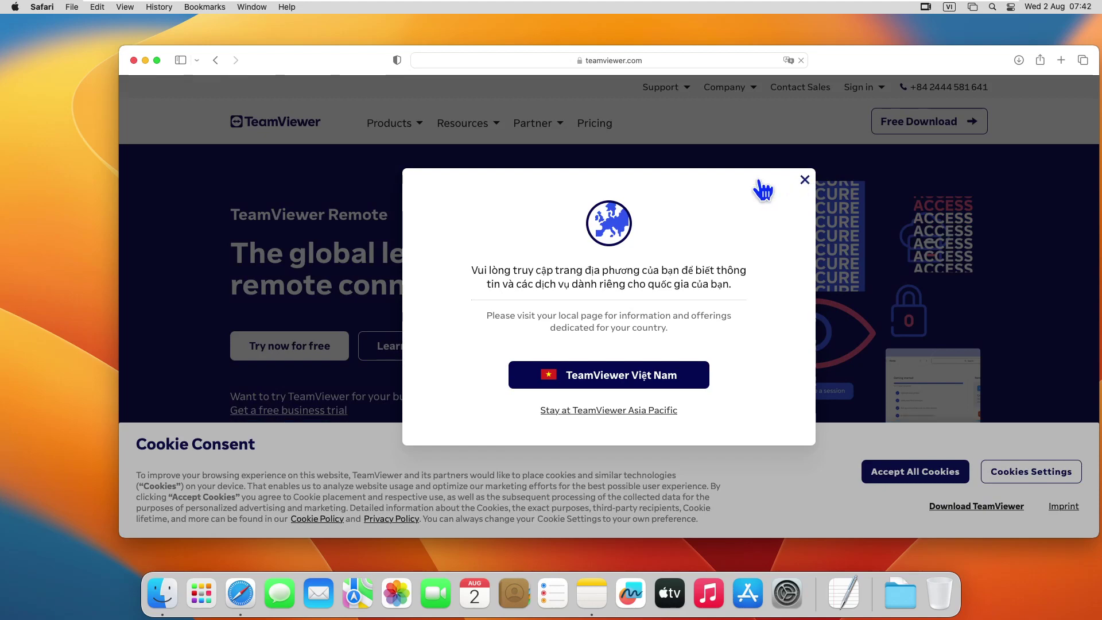
Dismiss the regional page prompt, download TeamViewer from the cookie consent notice, and close the browser window.
click(706, 166)
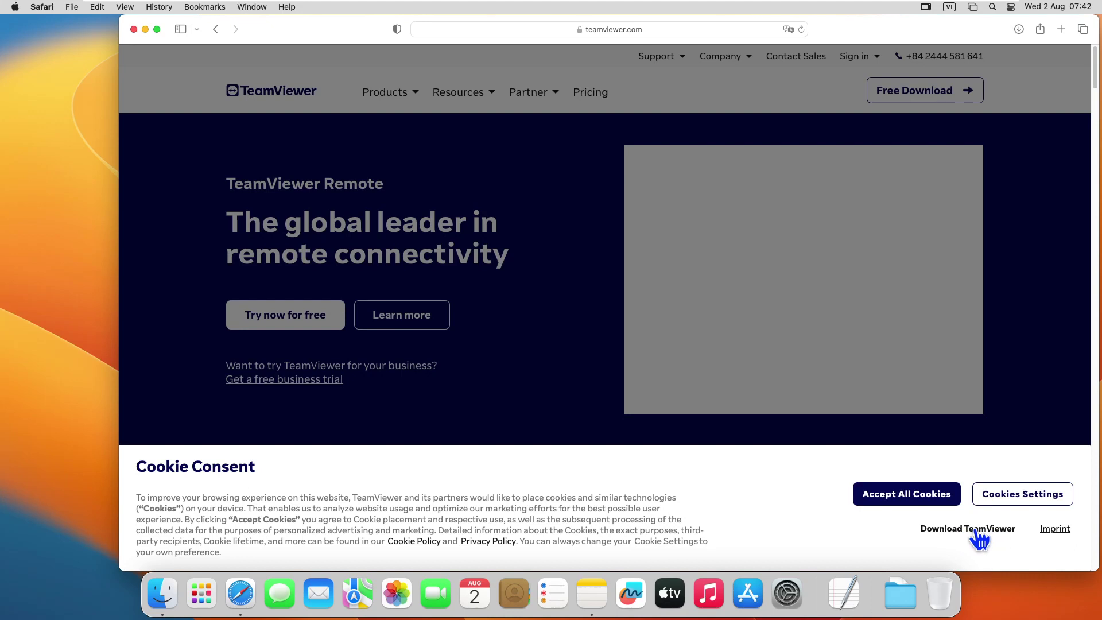
click(974, 531)
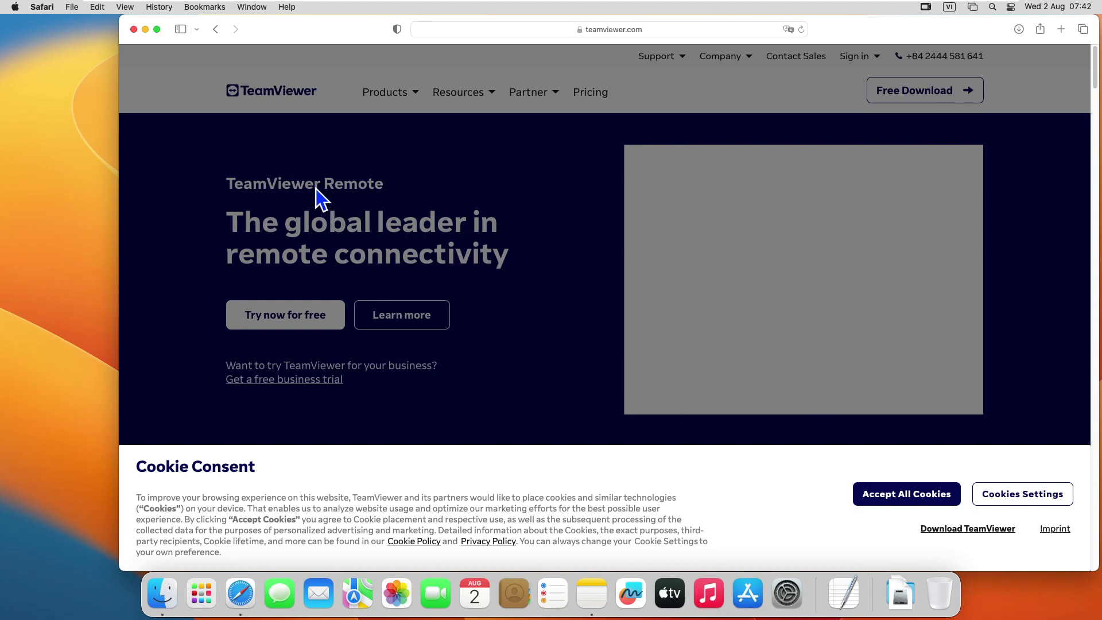
click(134, 30)
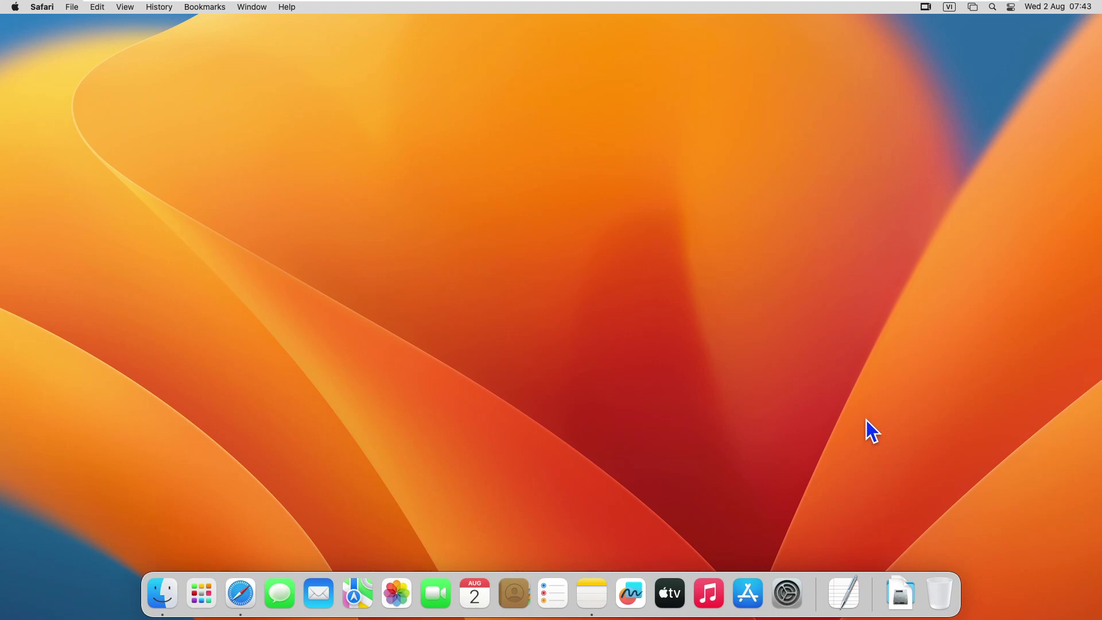
Open the downloaded TeamViewer.dmg and launch Install TeamViewer, allowing the internet-downloaded app to open.
click(909, 601)
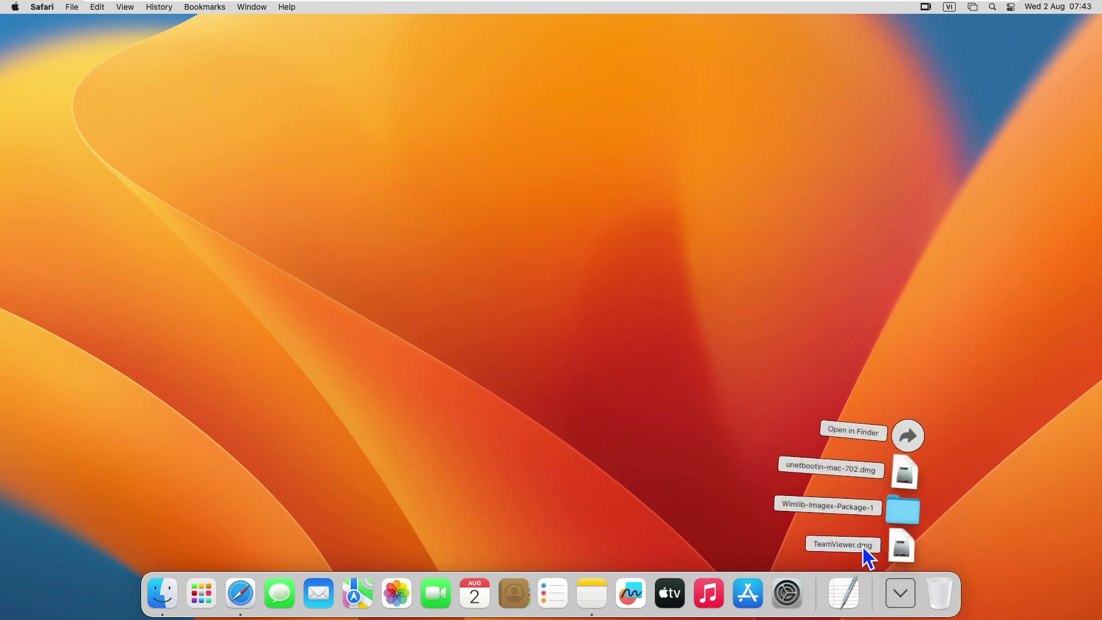
click(902, 550)
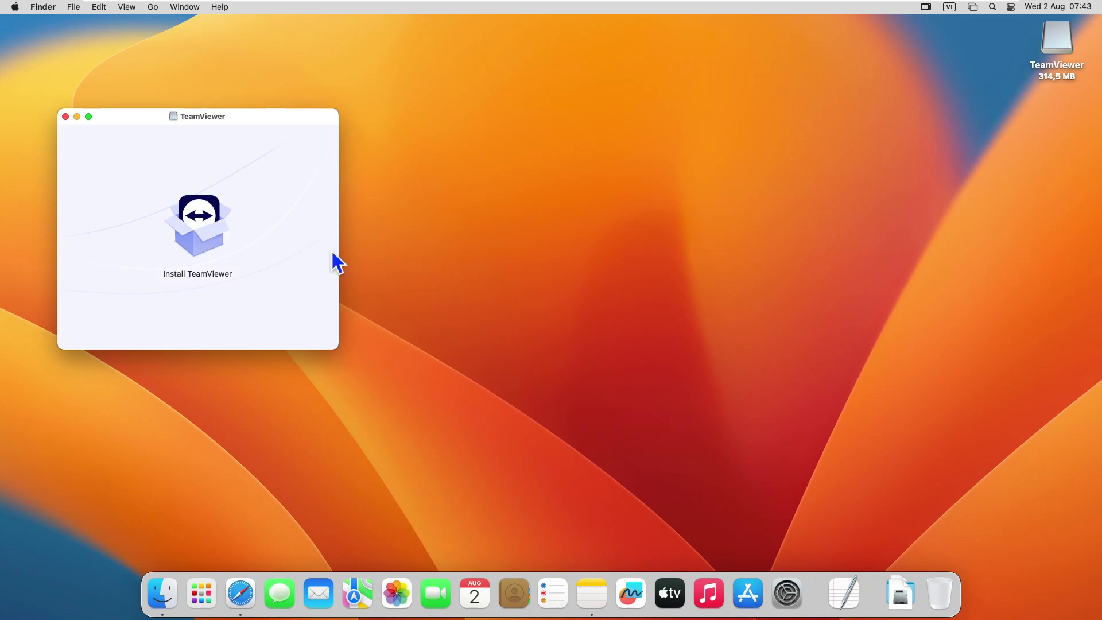
drag(255, 118, 620, 60)
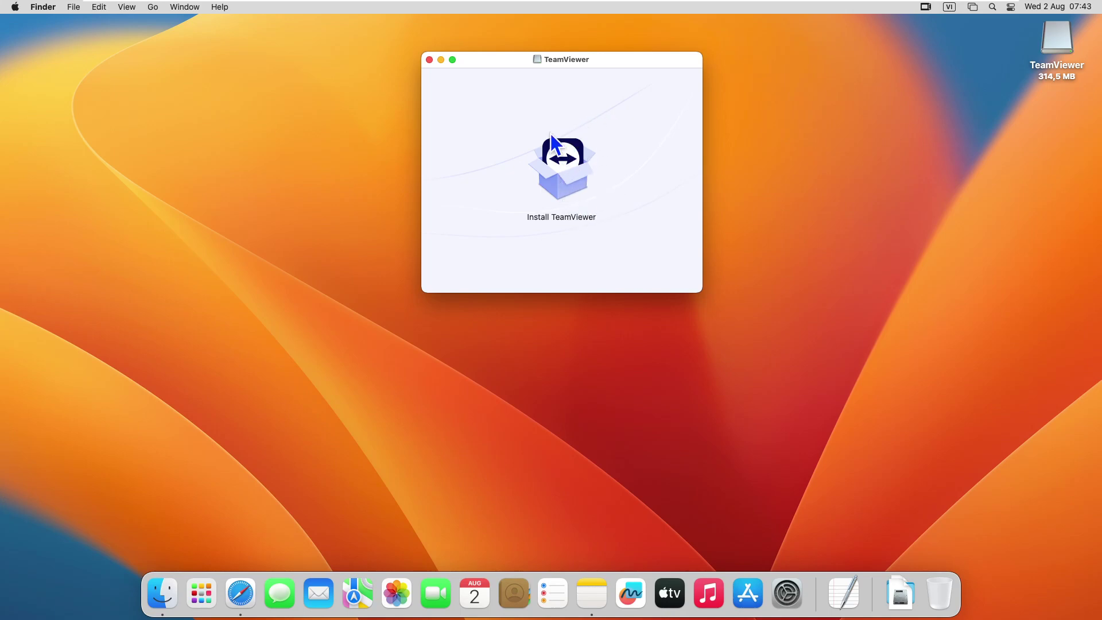
double_click(559, 190)
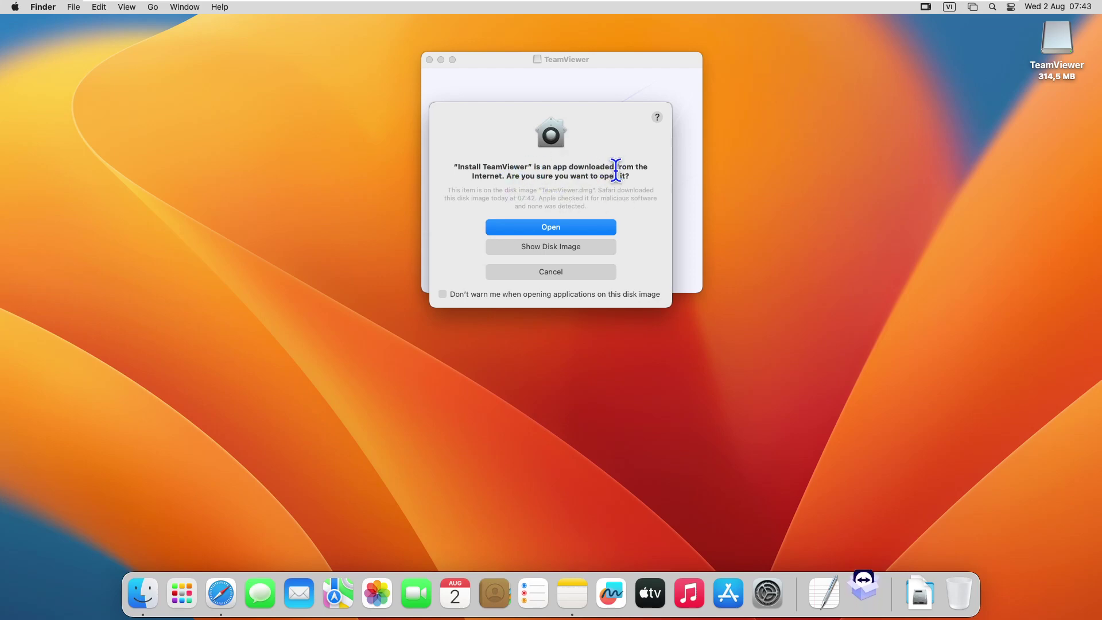
click(518, 230)
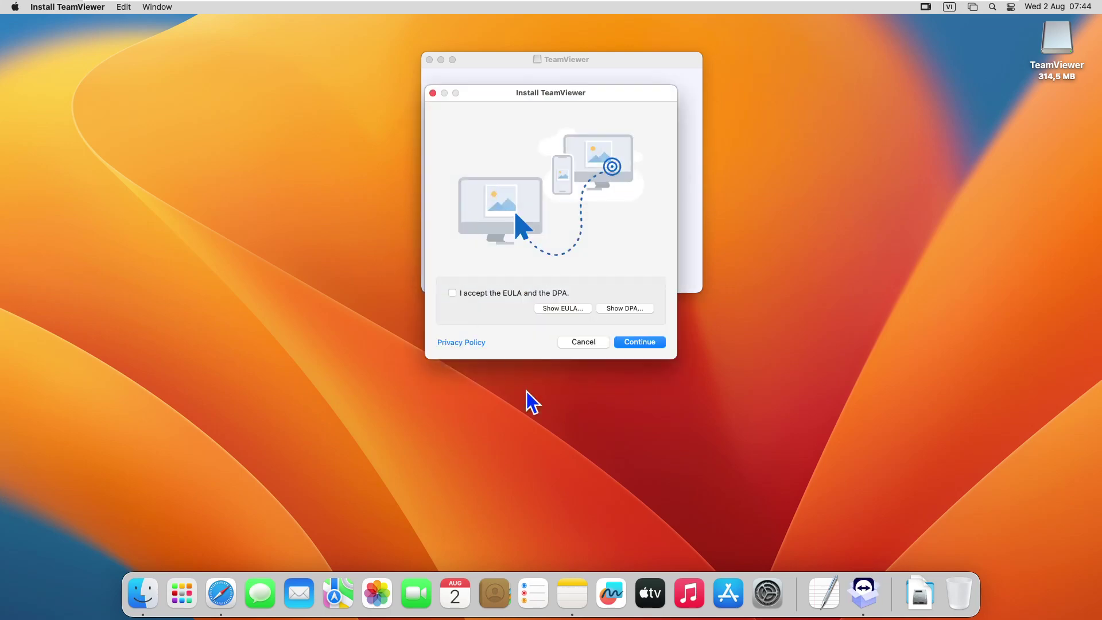
Accept the EULA and DPA, and run the standard TeamViewer installation on the Ventura disk, authorising it with the account password.
click(452, 293)
click(632, 343)
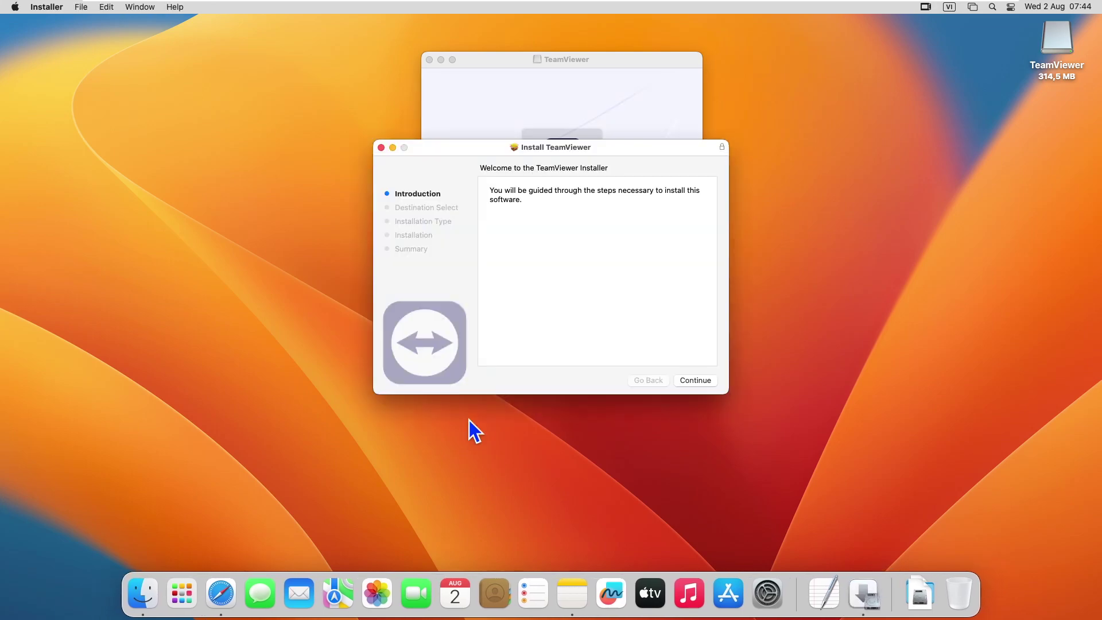
click(698, 380)
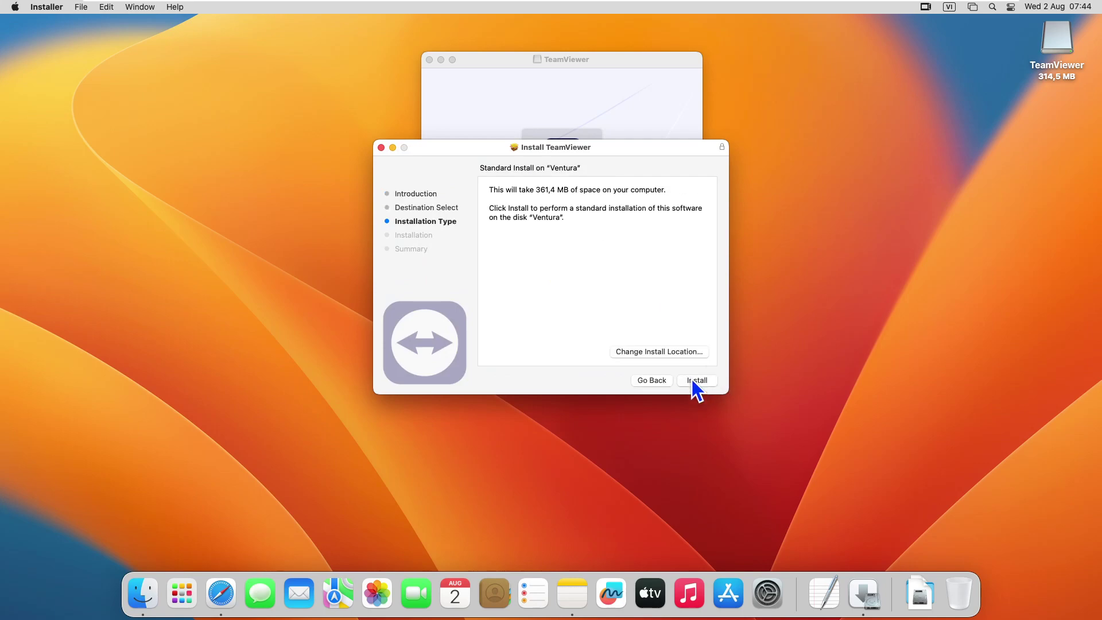
click(694, 381)
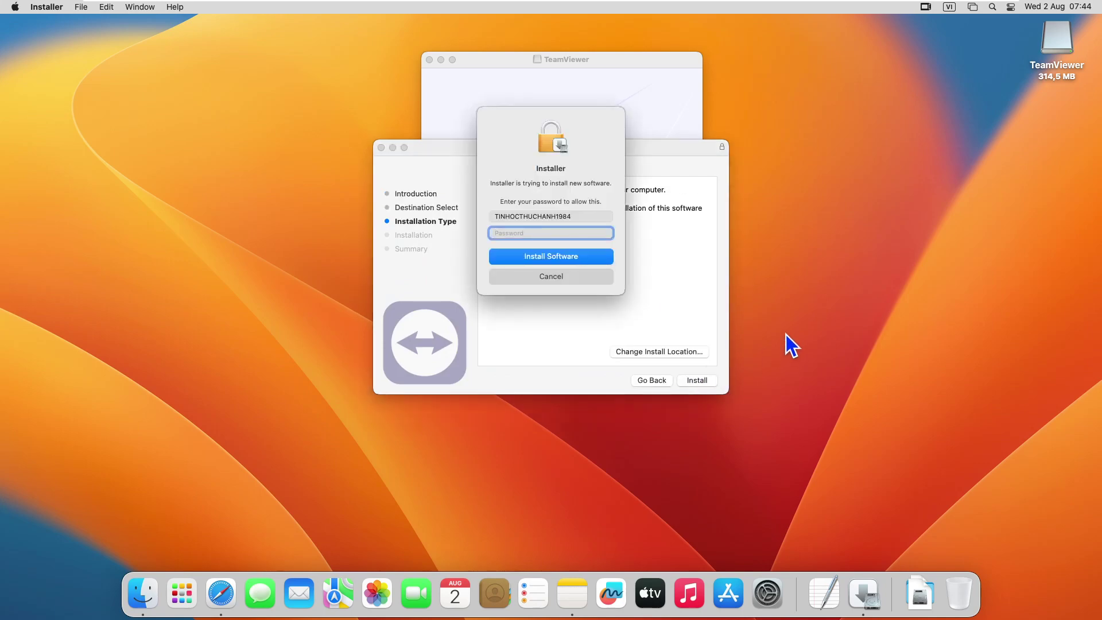
text(****)
click(583, 257)
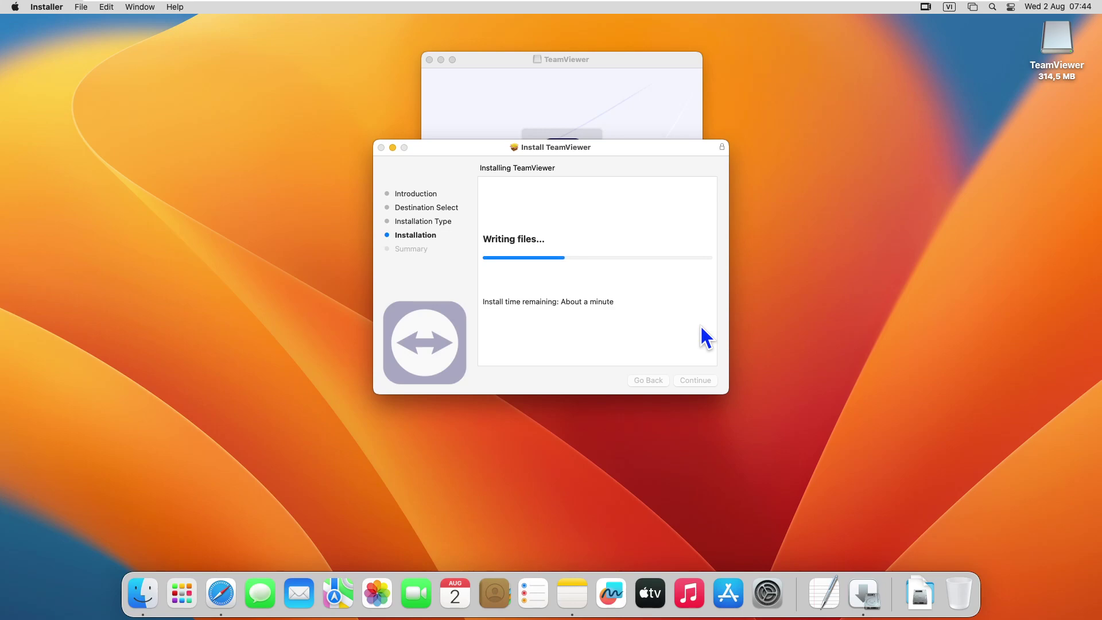
click(798, 292)
click(639, 311)
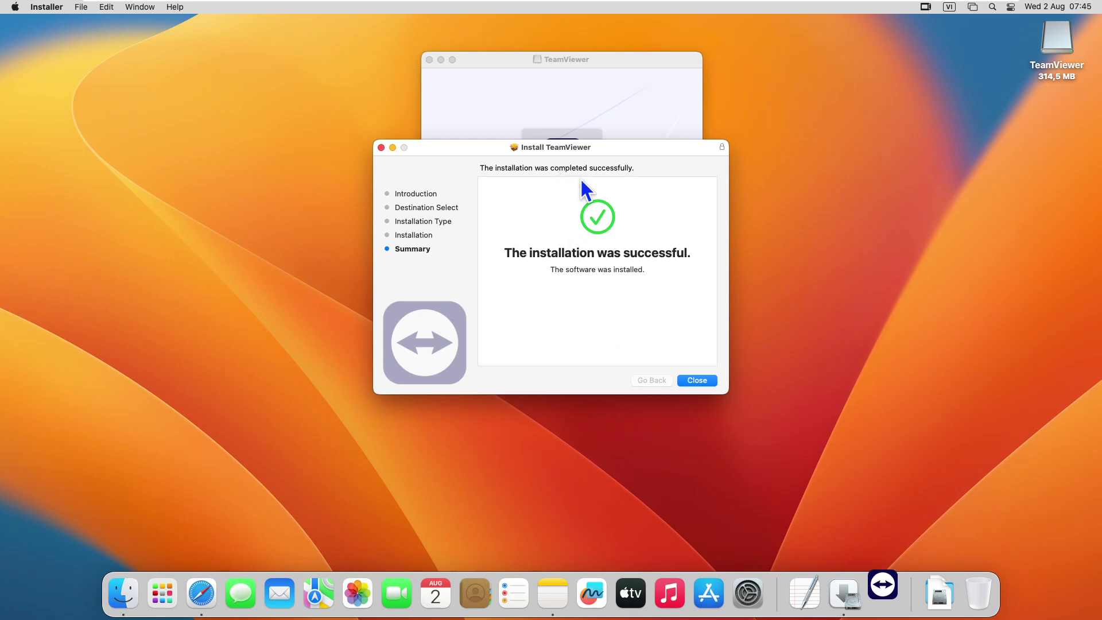
Close the finished installer, moving it to the Trash, and permanently empty the Trash.
click(696, 381)
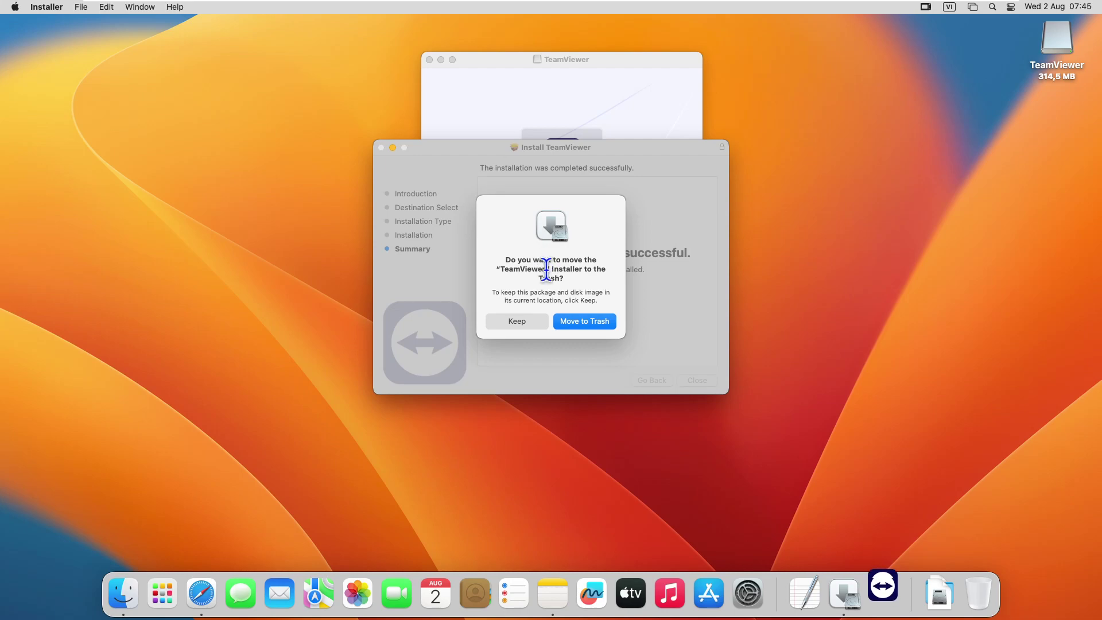
click(576, 326)
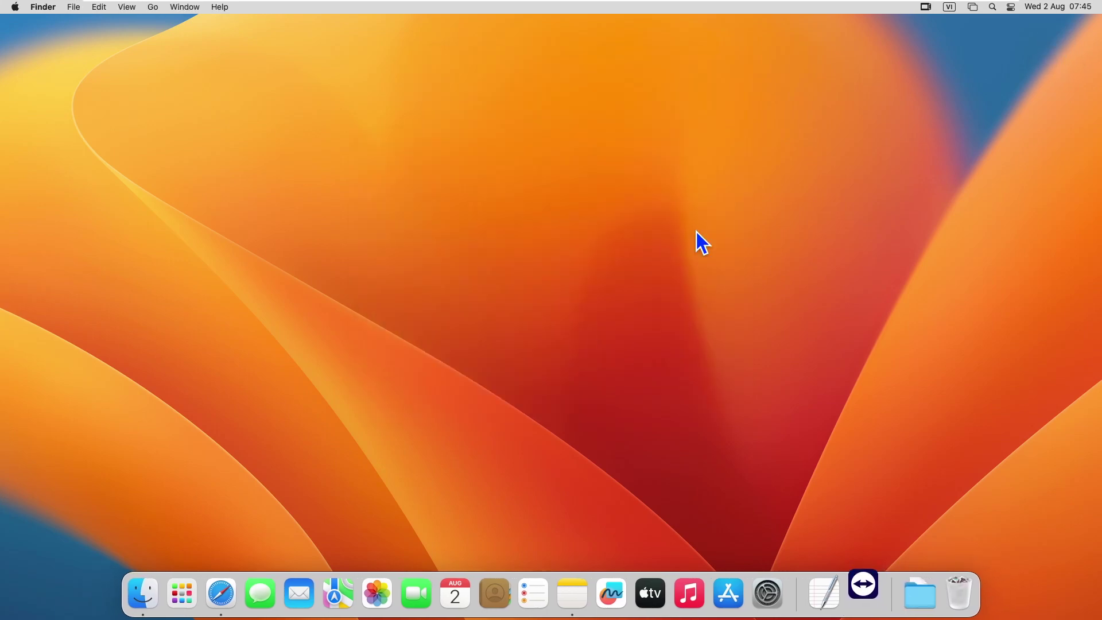
click(962, 585)
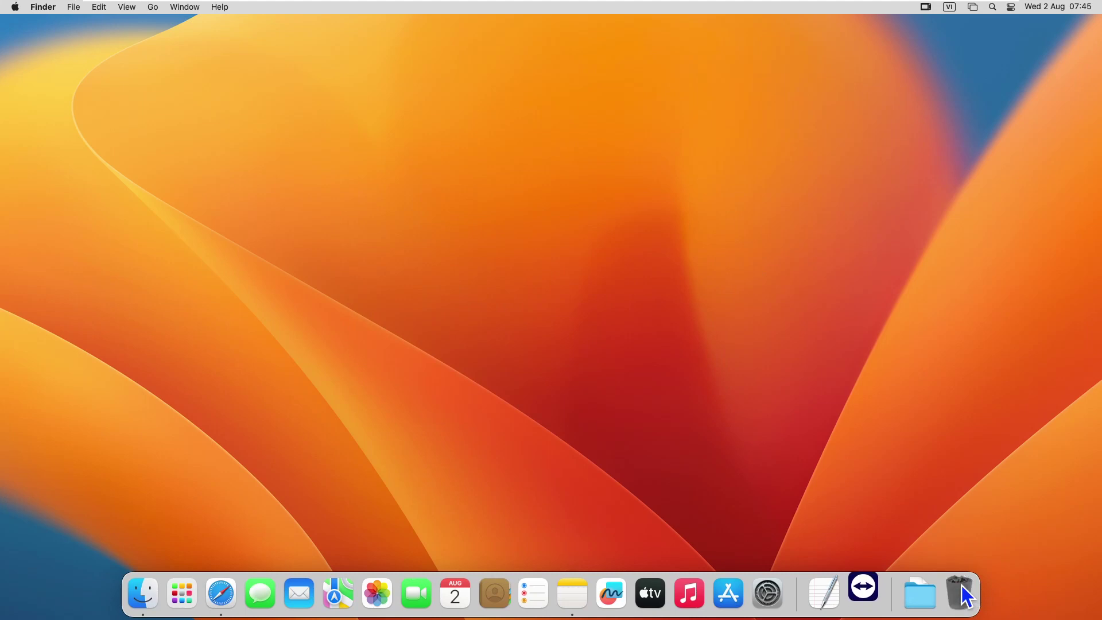
click(976, 554)
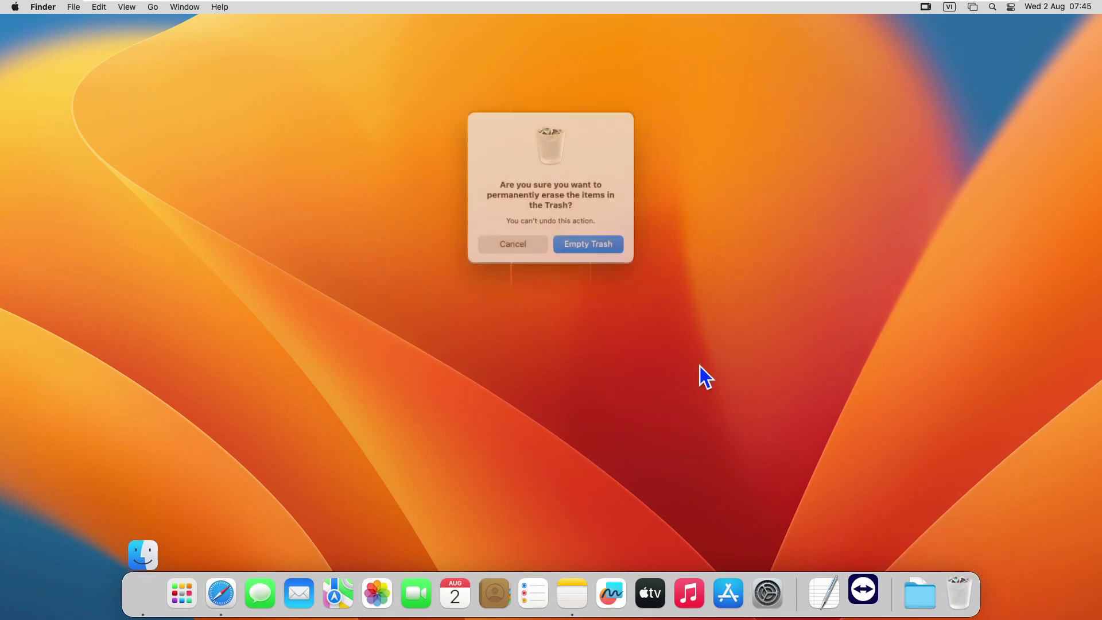
click(593, 243)
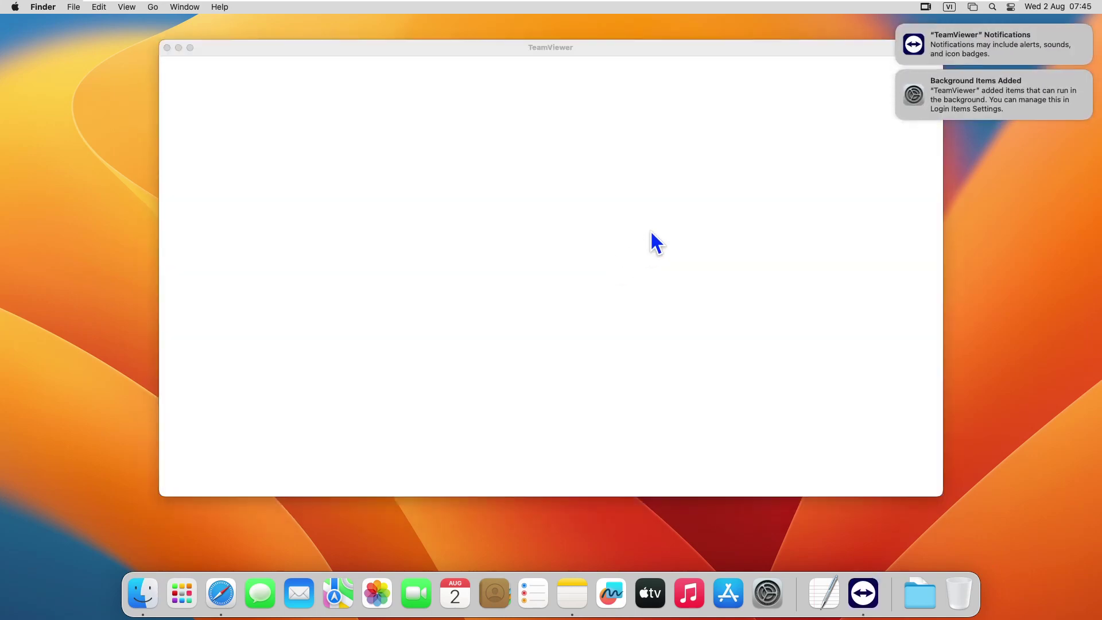
Dismiss the background items and TeamViewer notifications, and bring the TeamViewer window into focus.
click(900, 73)
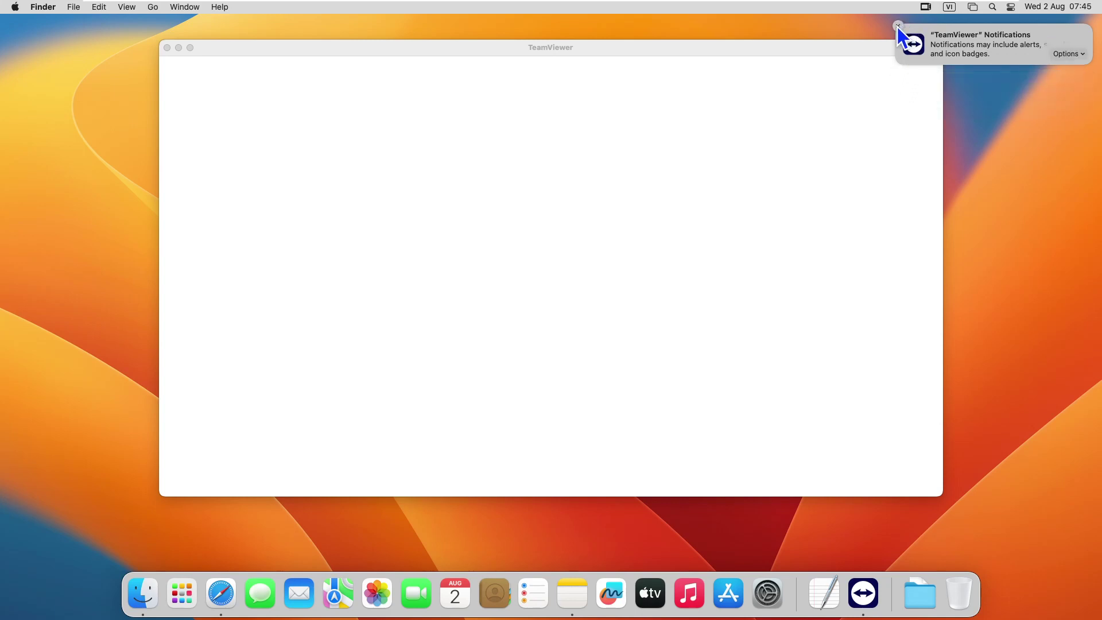
click(897, 26)
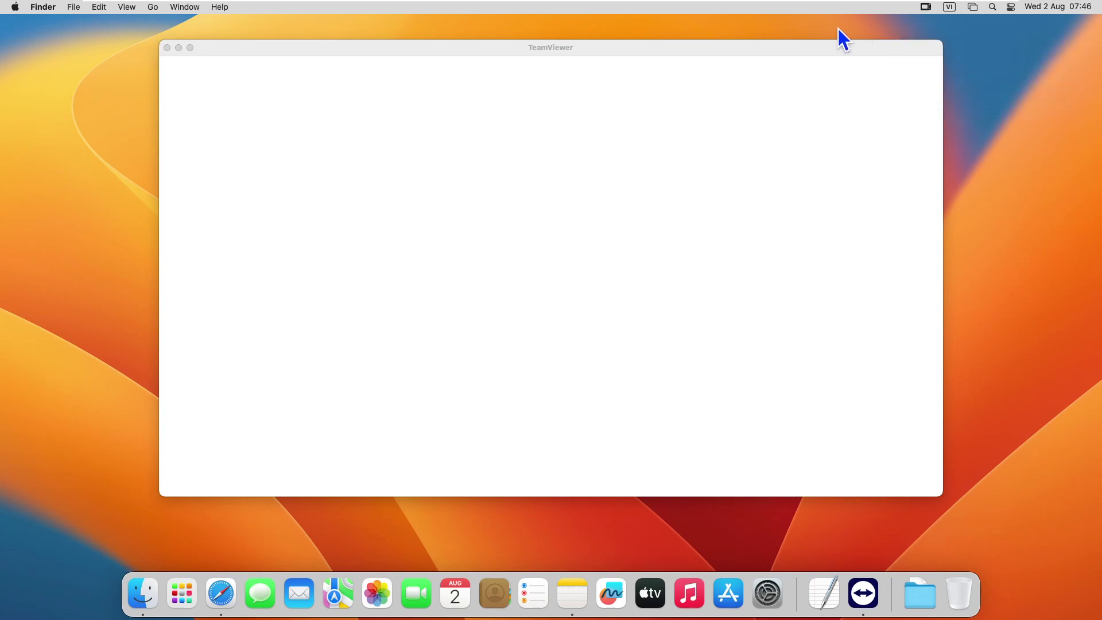
click(656, 73)
click(646, 45)
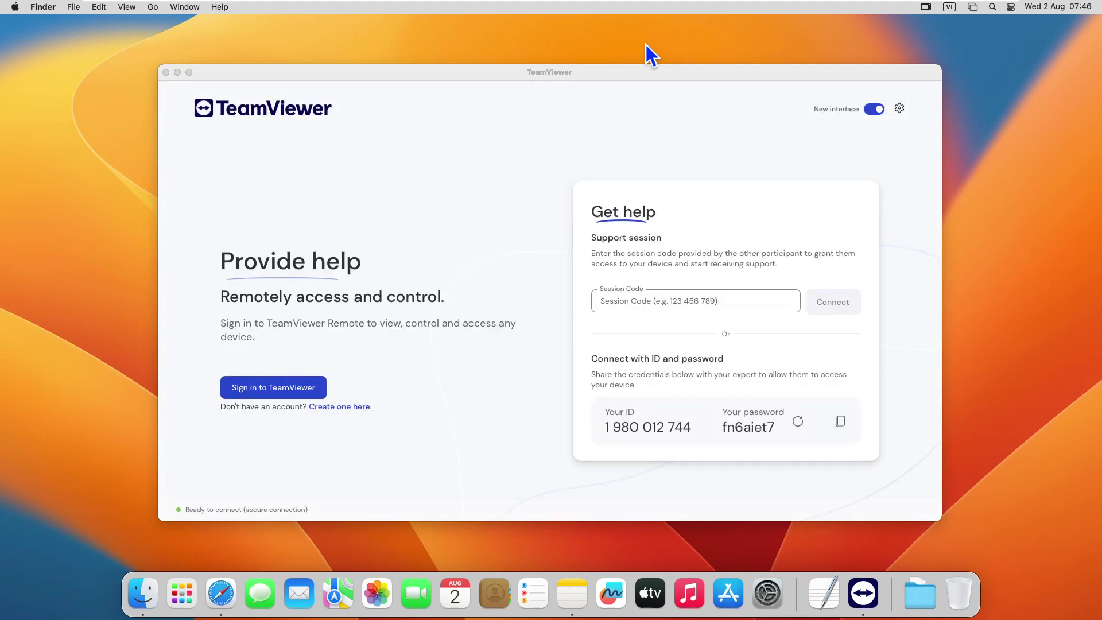
click(595, 75)
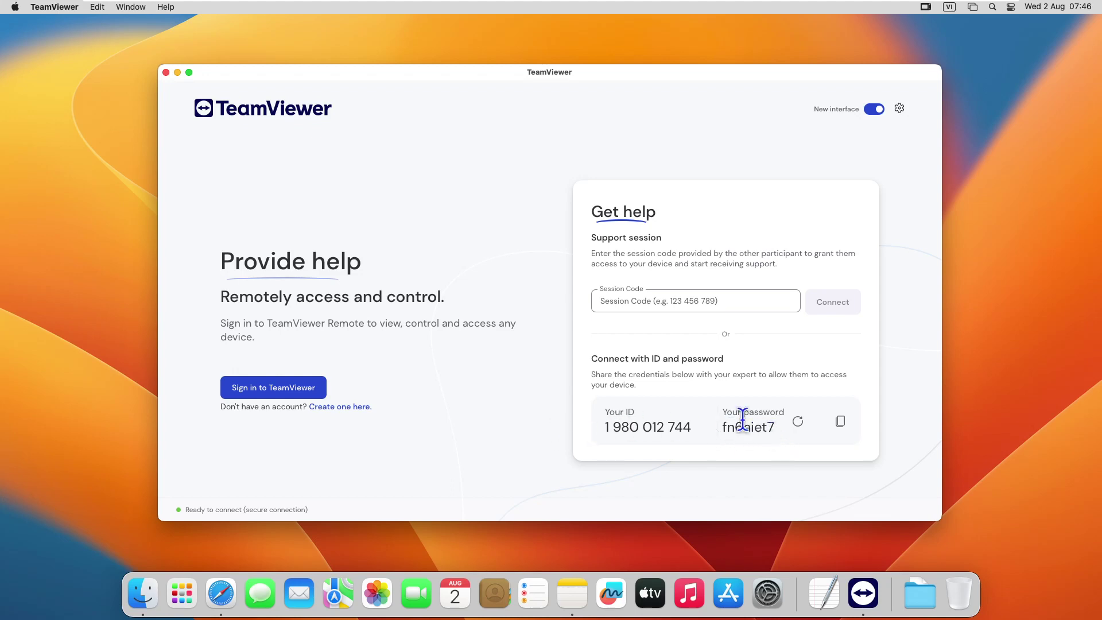
Highlight this Mac's TeamViewer ID and password in the Get help card to point them out.
drag(742, 422, 601, 423)
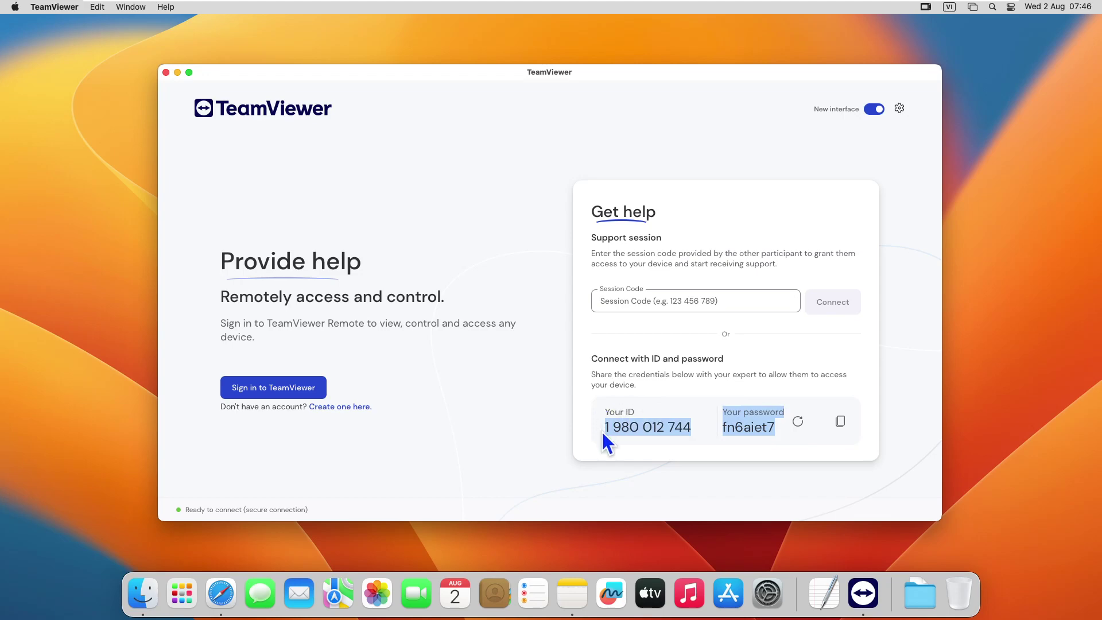
click(599, 431)
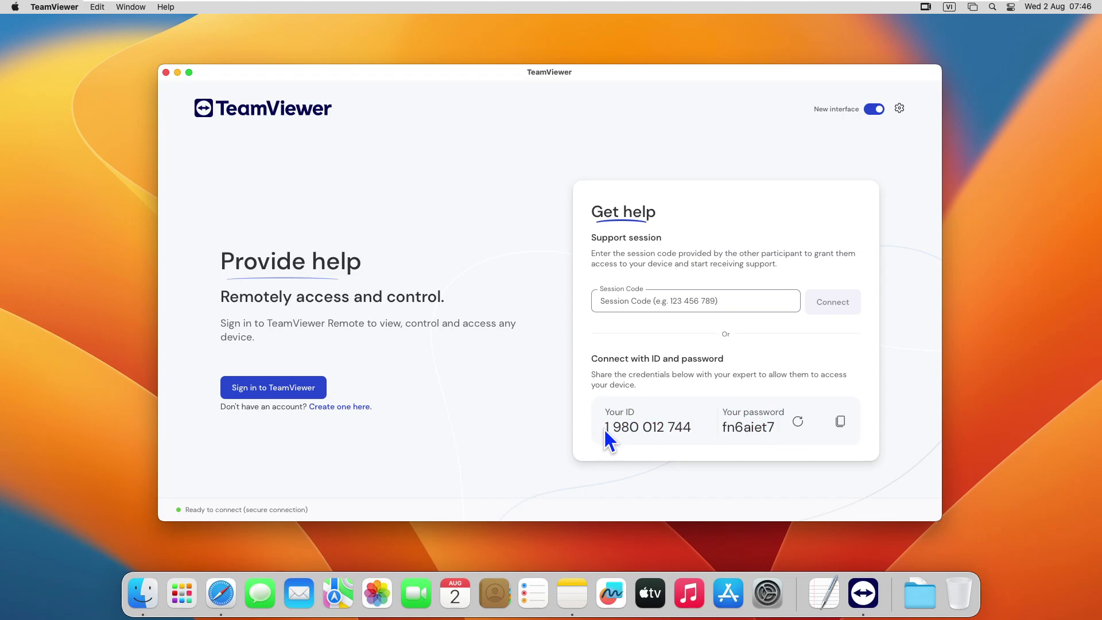
drag(604, 428, 782, 423)
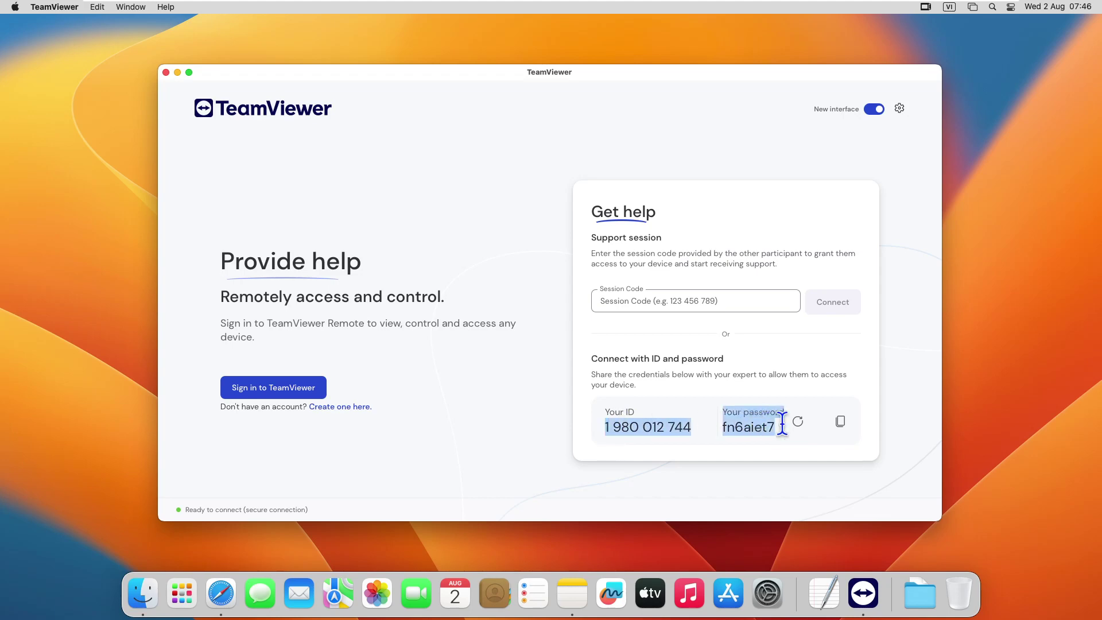
click(544, 408)
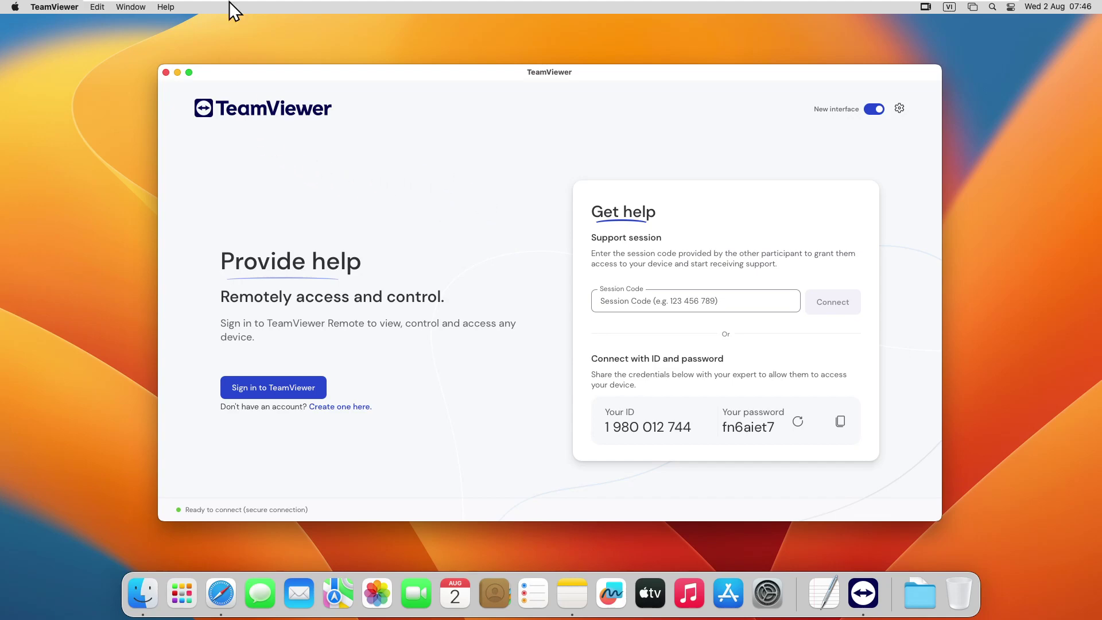
Leave the macOS 13 virtual machine's full-screen view and minimise VMware Workstation to reach the Windows desktop.
mouse_move(242, 3)
click(420, 10)
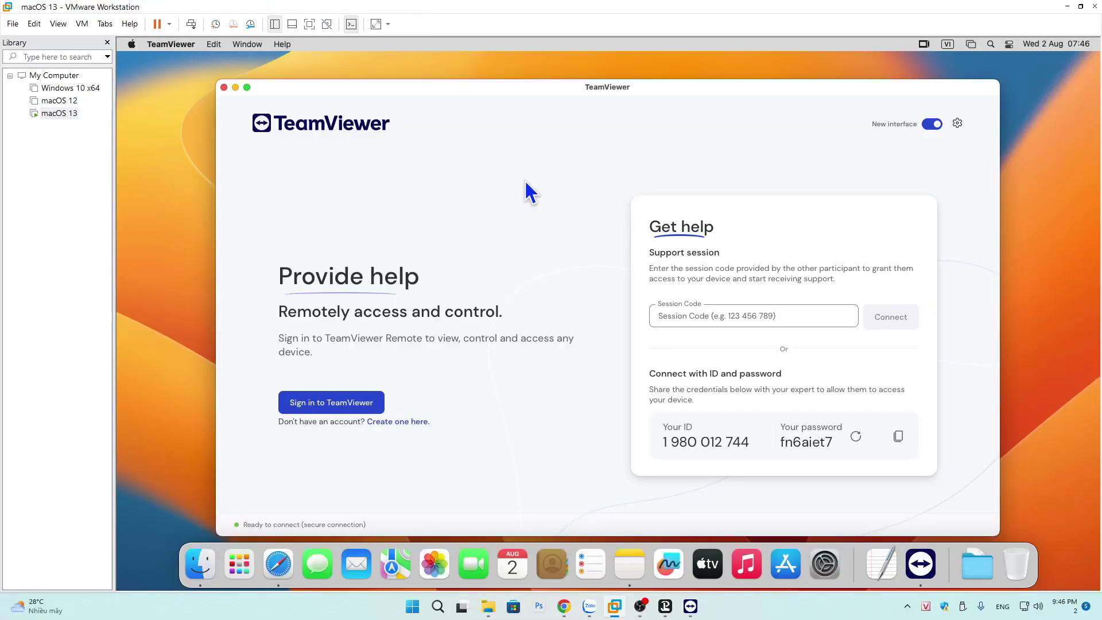
click(1066, 7)
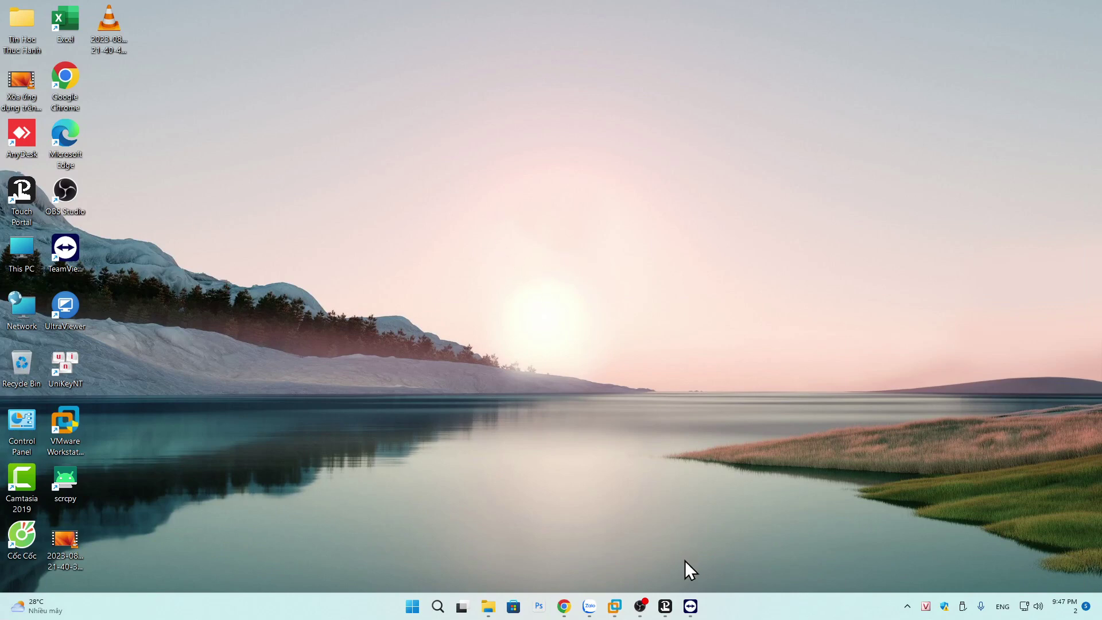
Open TeamViewer on Windows and place its window over the macOS 13 virtual machine, beside the Get help card.
click(690, 606)
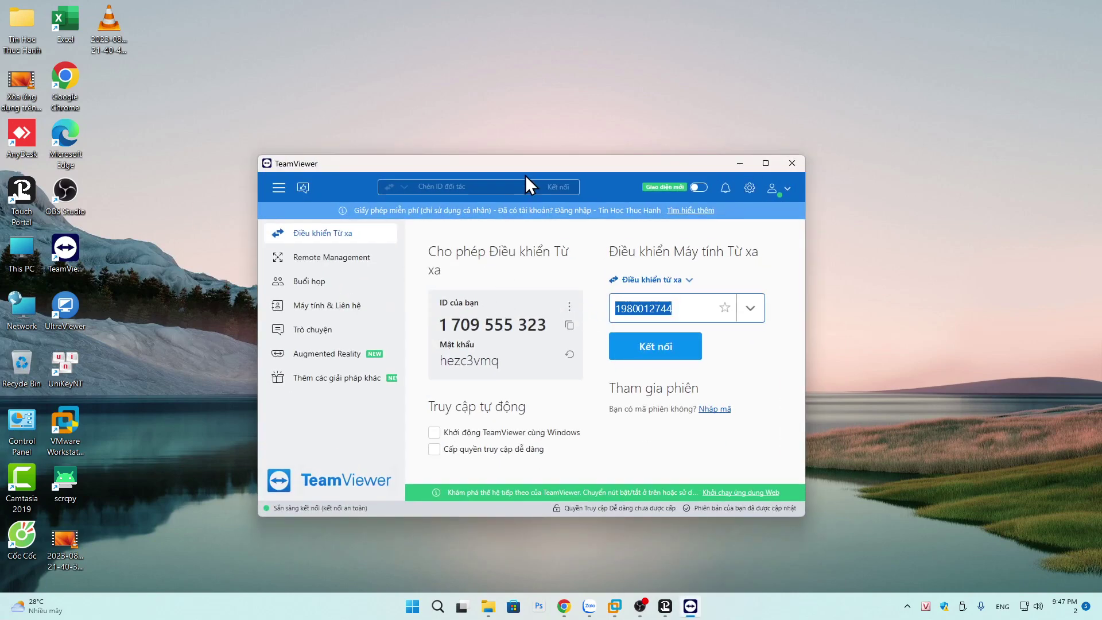
drag(525, 167, 545, 190)
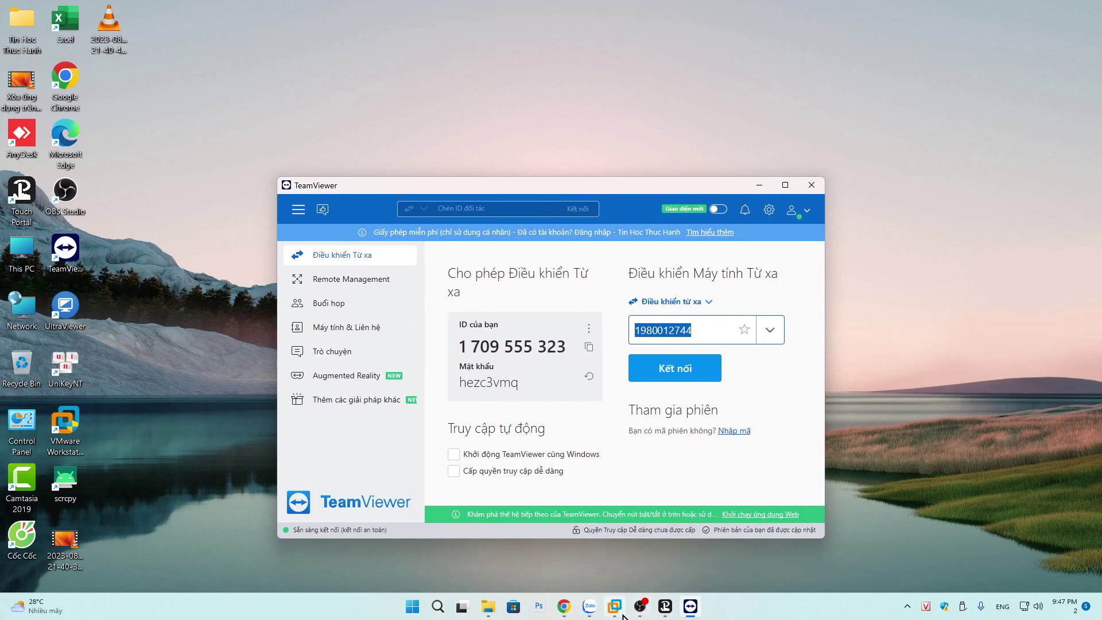
mouse_move(622, 614)
click(660, 540)
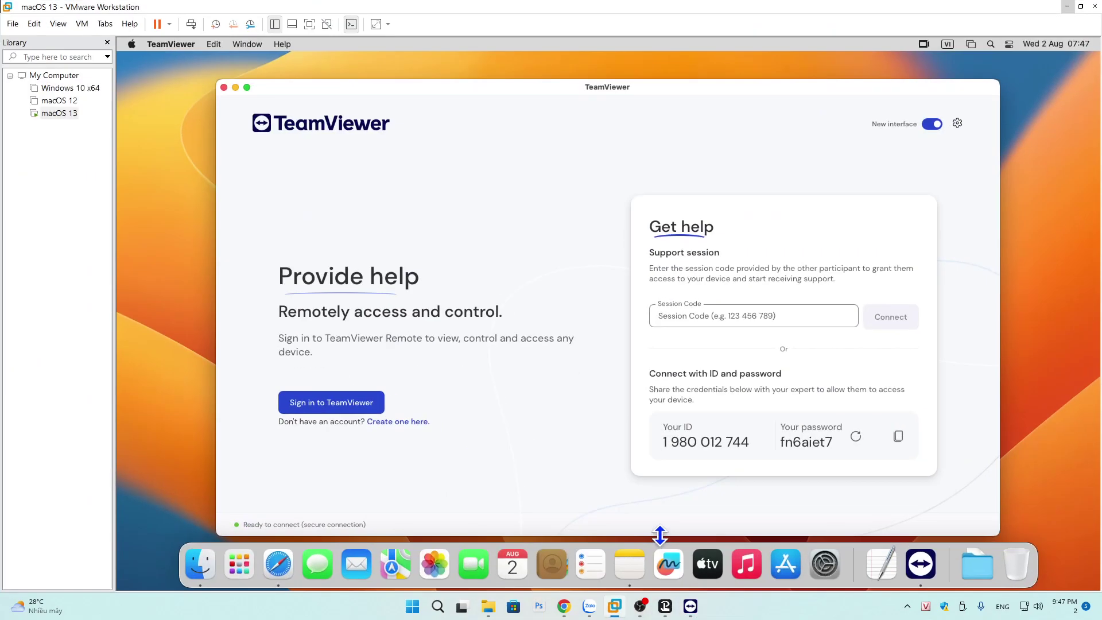
click(689, 606)
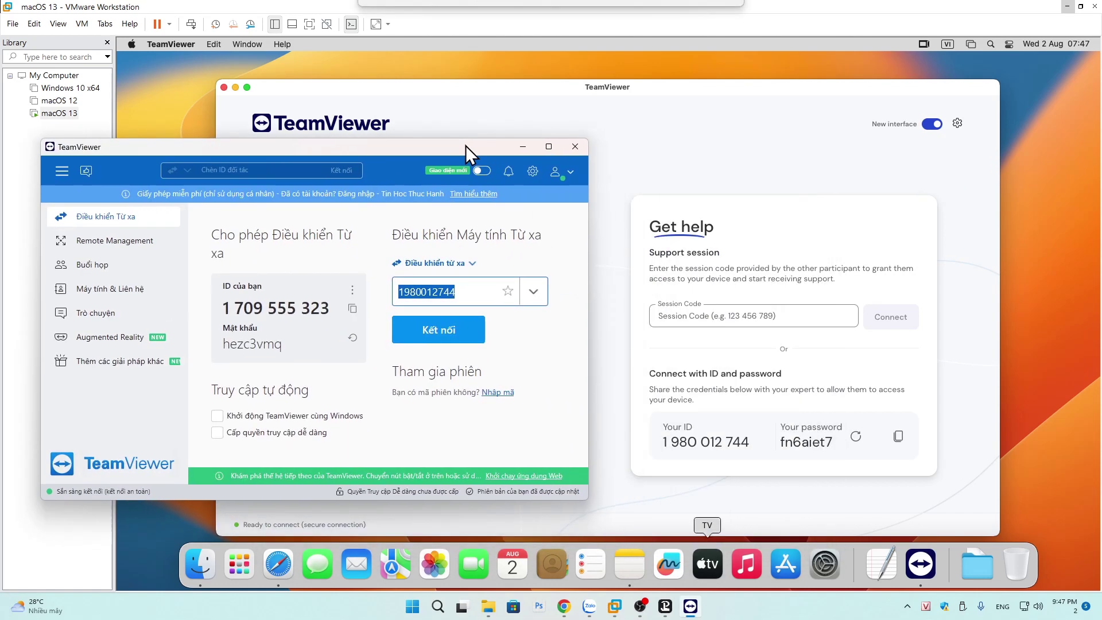